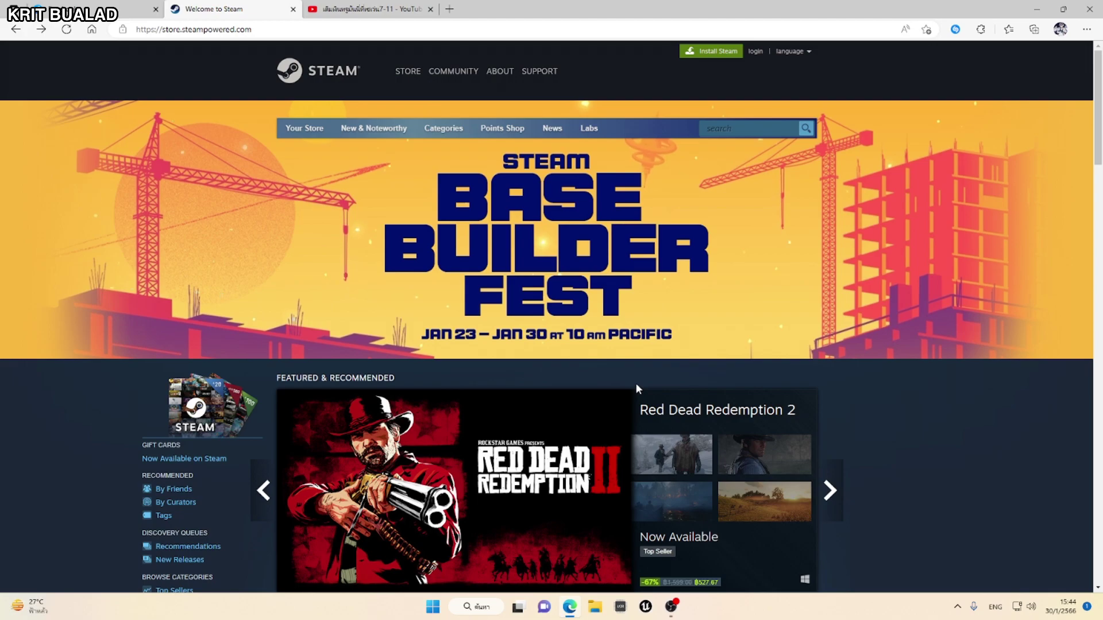
Visit the Steam client download page, return to the store home, then minimize Edge.
left_click(180, 33)
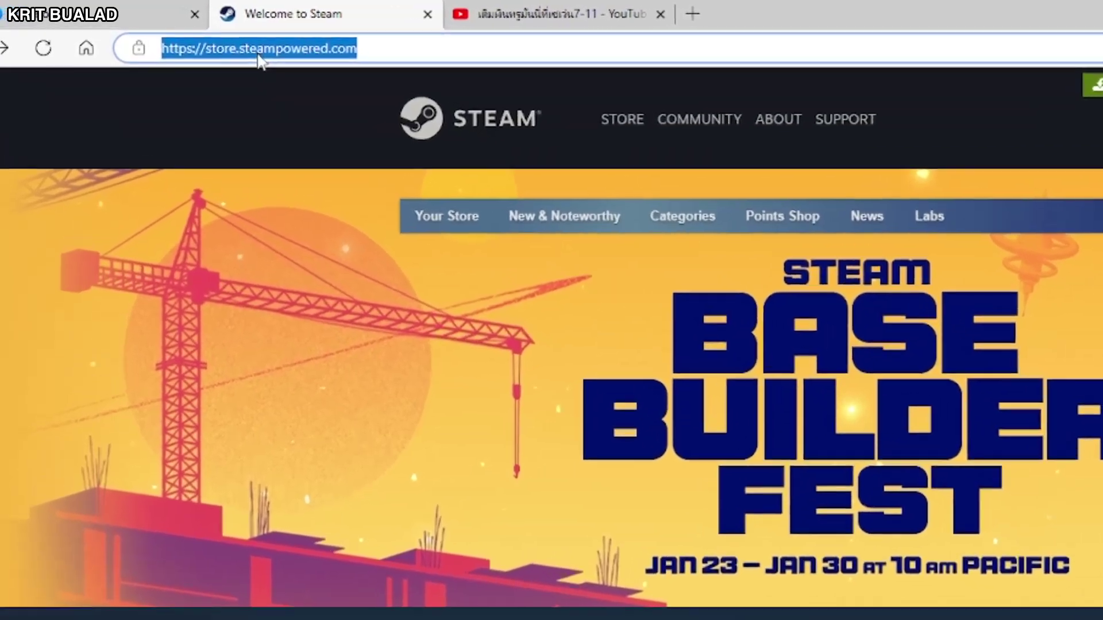
left_click(184, 30)
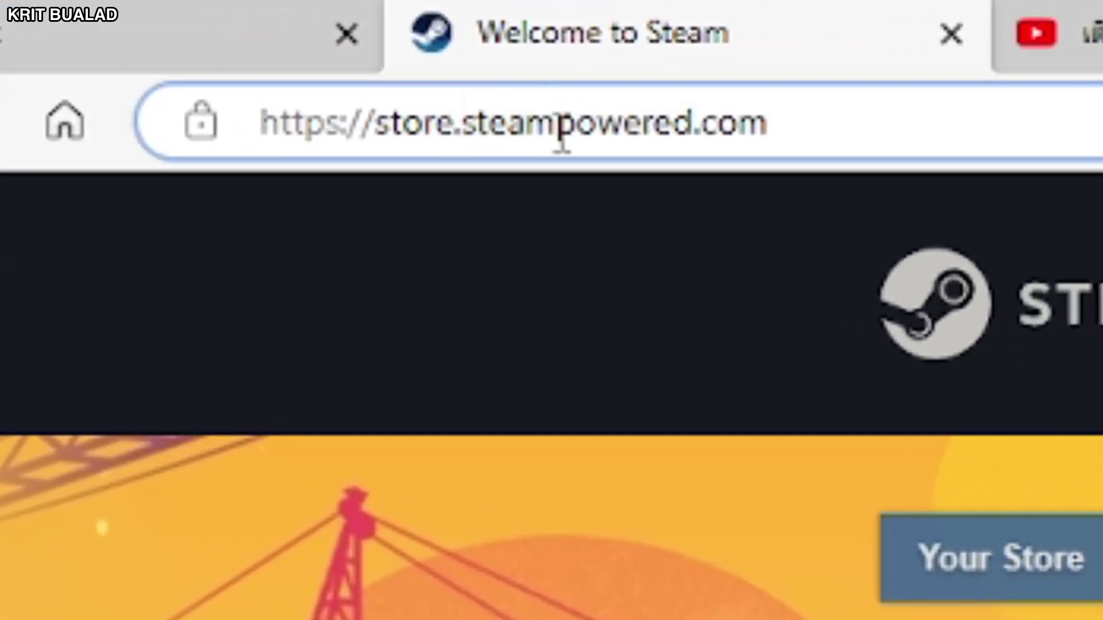
left_click(509, 253)
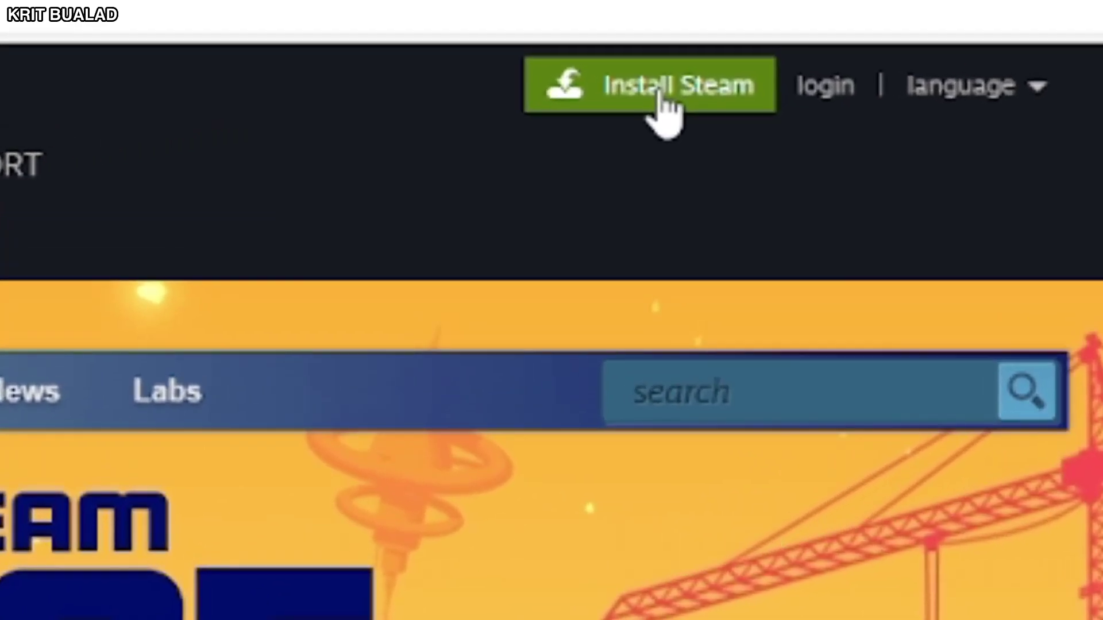
left_click(662, 92)
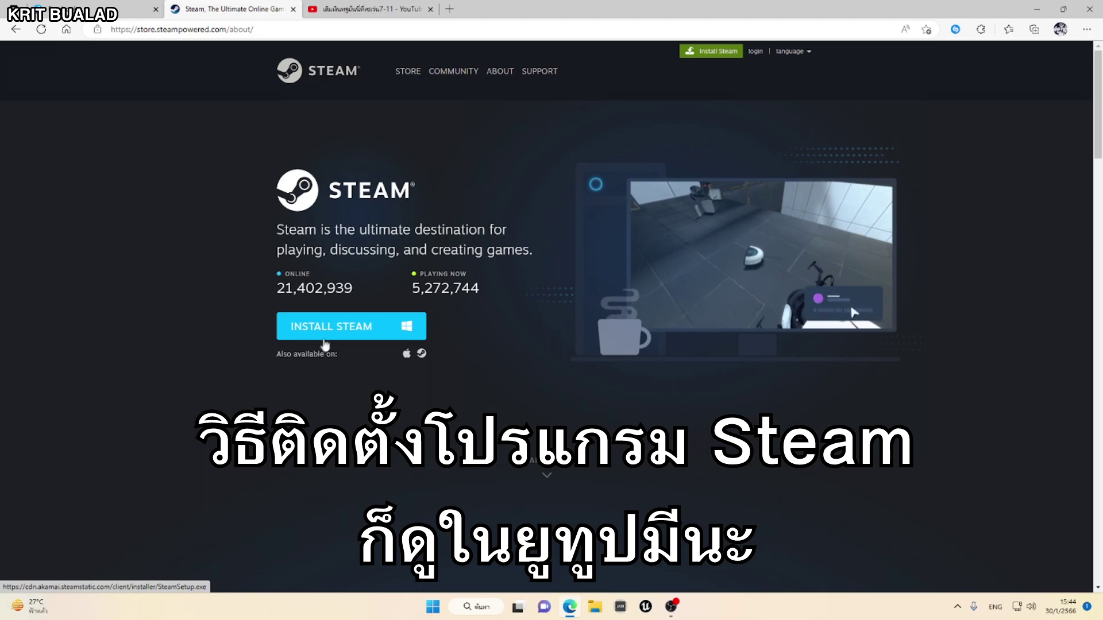
left_click(16, 29)
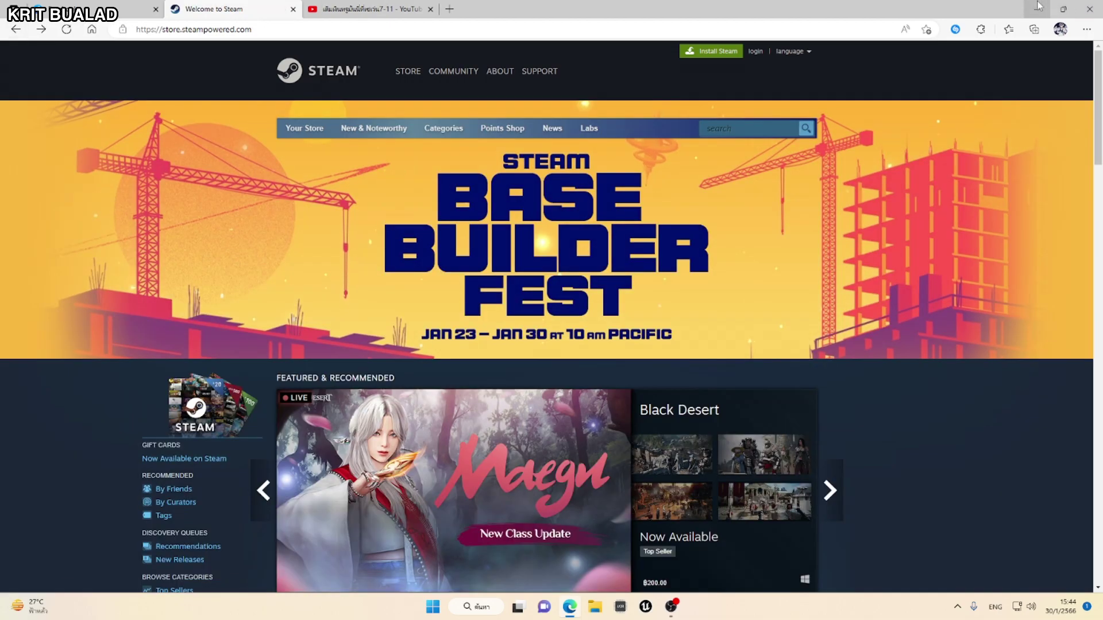
left_click(1038, 7)
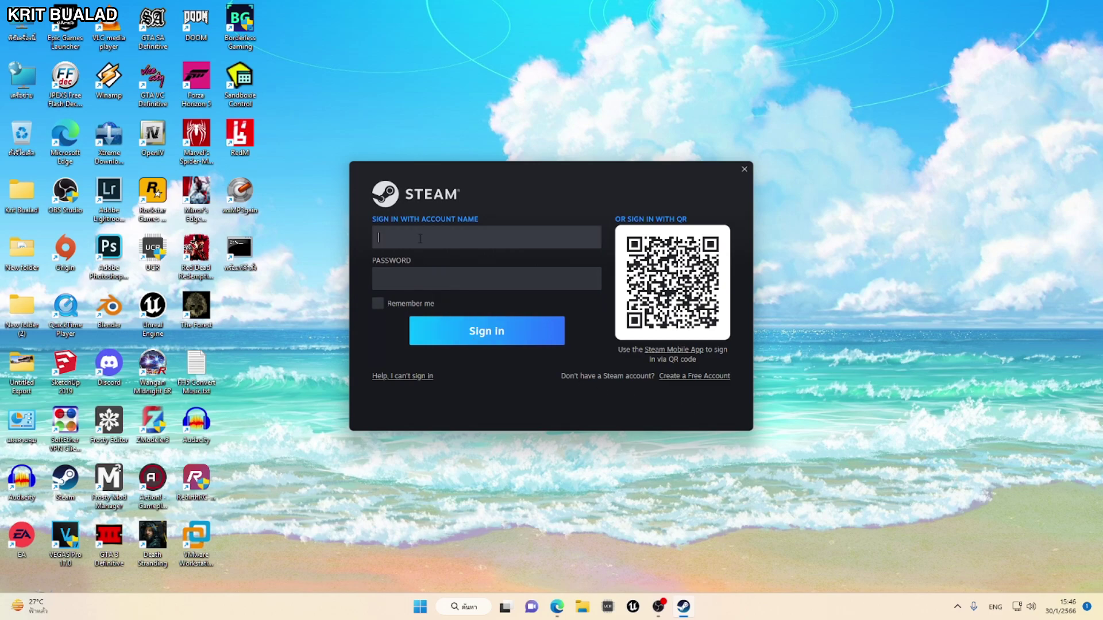
Sign in with account name, password and Remember me, then choose Steam Guard code entry.
type("kritbualad")
left_click(420, 279)
type("••••••••••••")
left_click(378, 305)
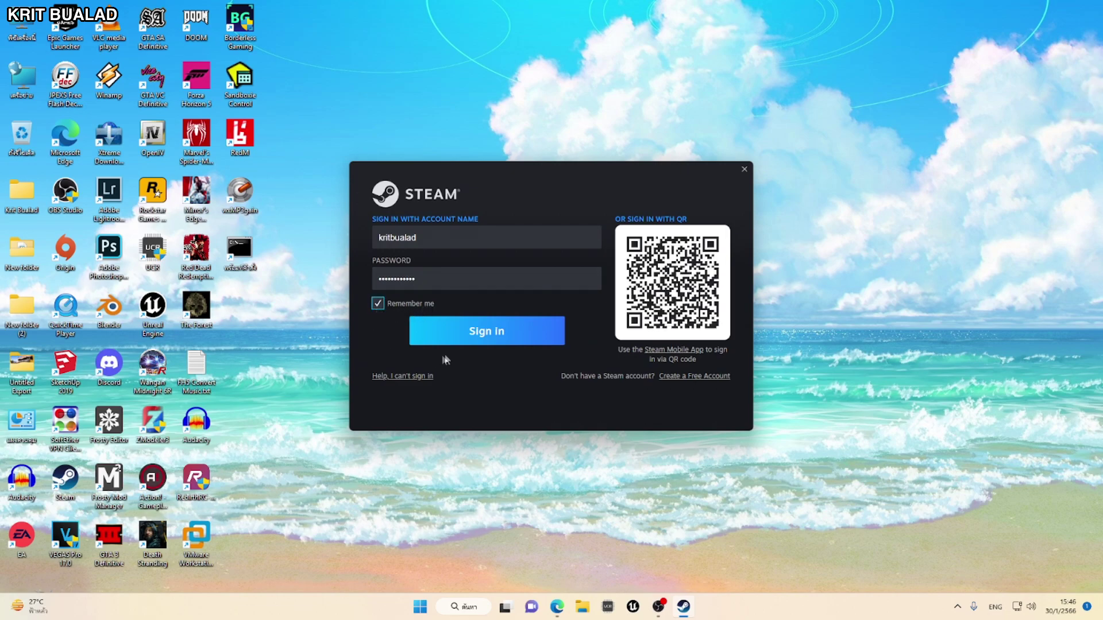
left_click(484, 342)
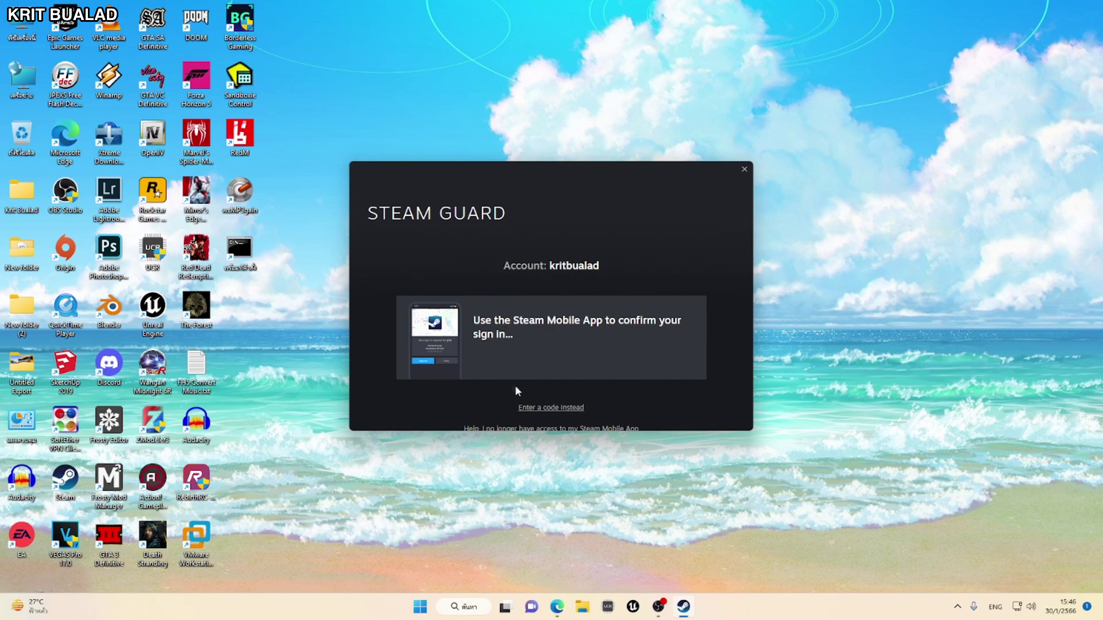
left_click(550, 407)
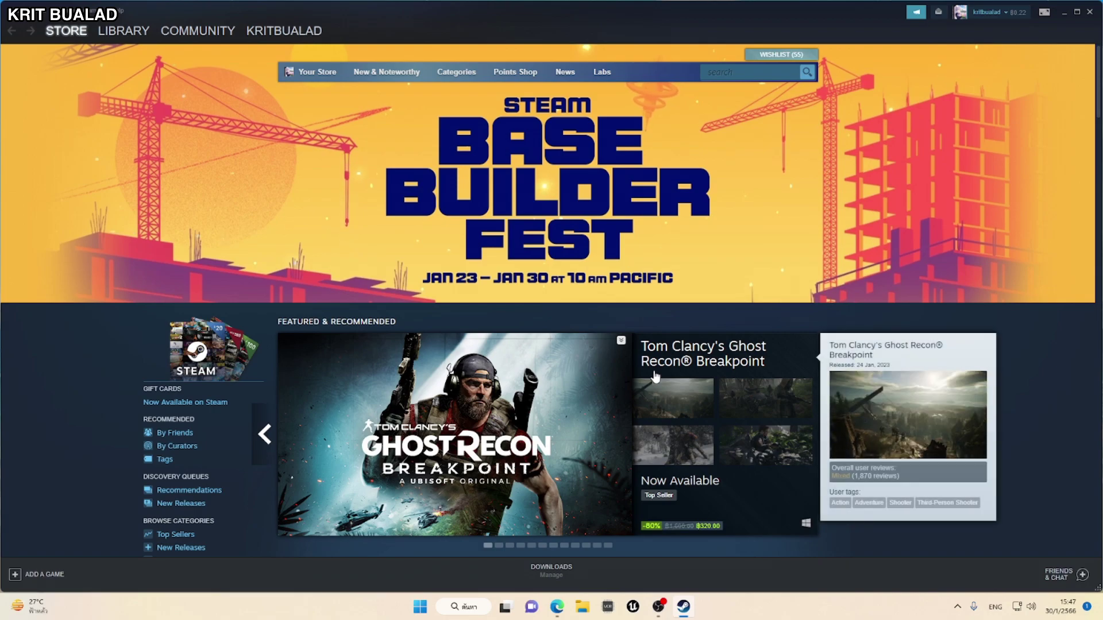
mouse_move(80, 39)
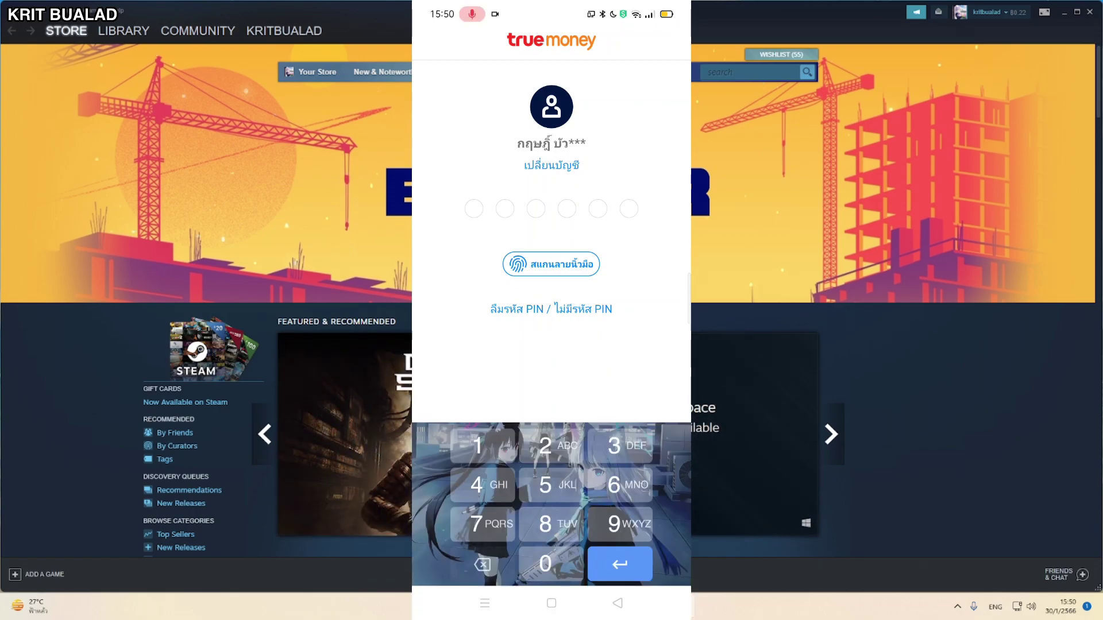
Enter the six-digit TrueMoney wallet PIN on the phone keypad to authorize payment.
left_click(552, 446)
left_click(620, 446)
left_click(482, 485)
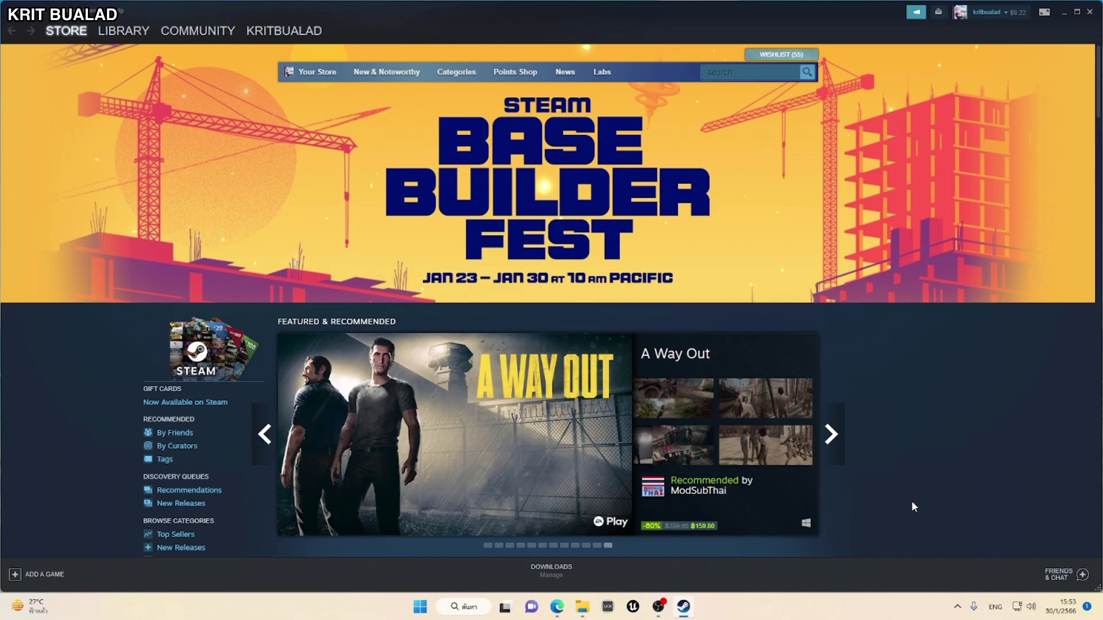
Search the store for 'battlefield 3' and open the Battlefield 3™ suggestion.
left_click(727, 69)
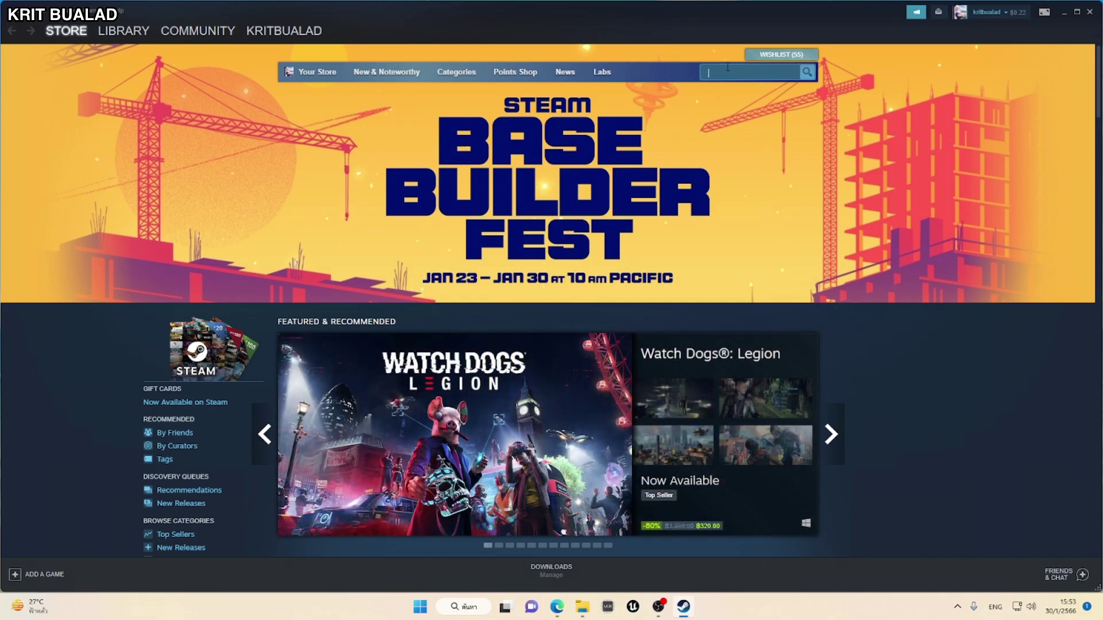
type("batt")
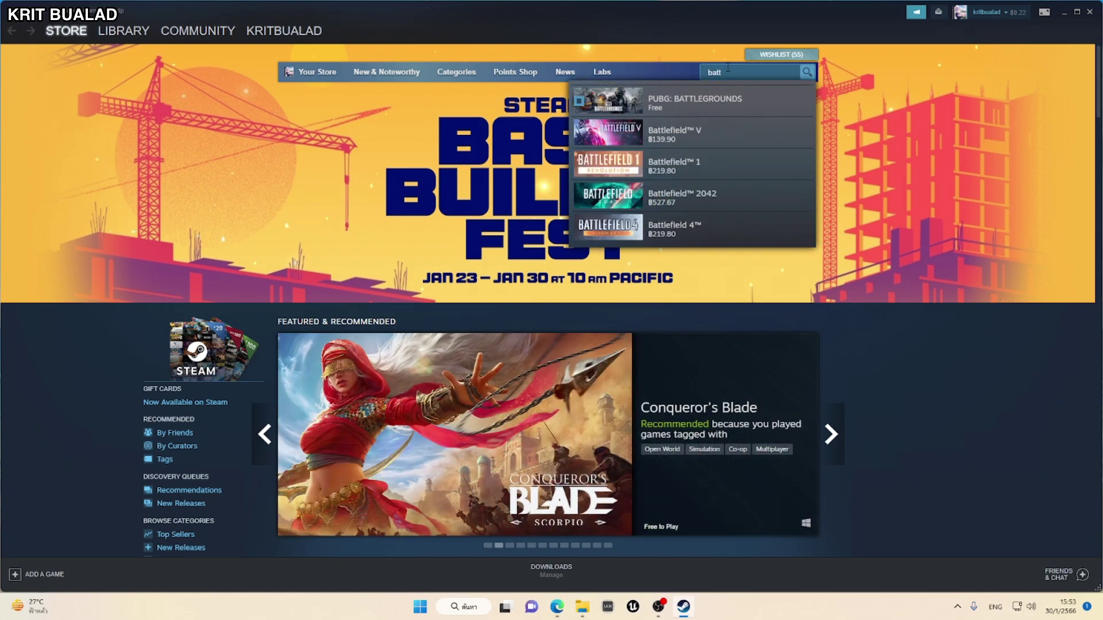
type("lefield 3")
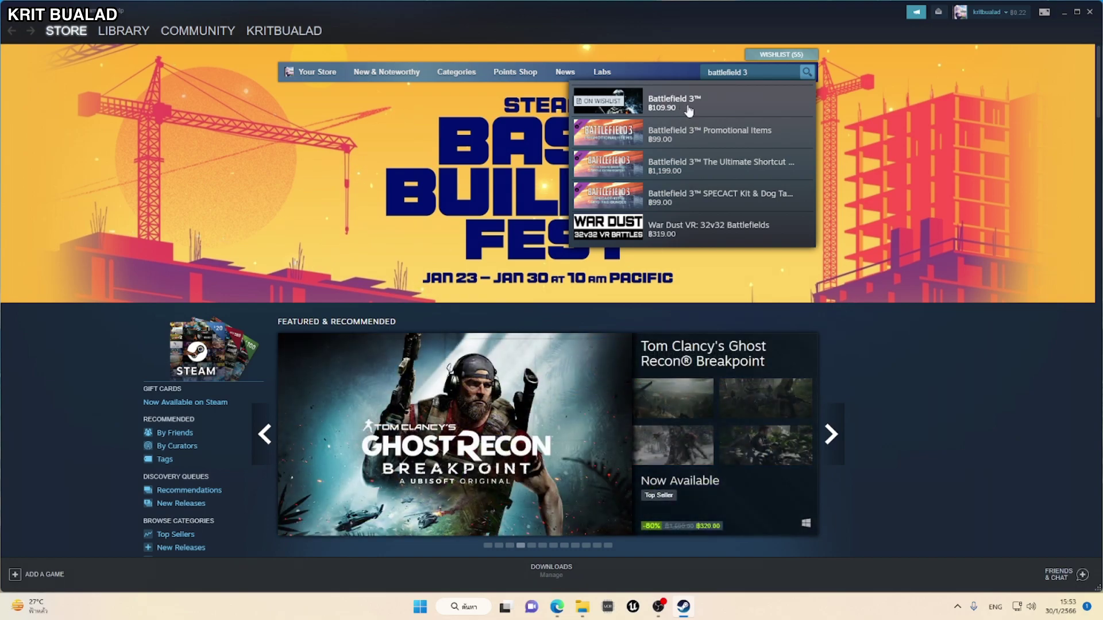
left_click(688, 110)
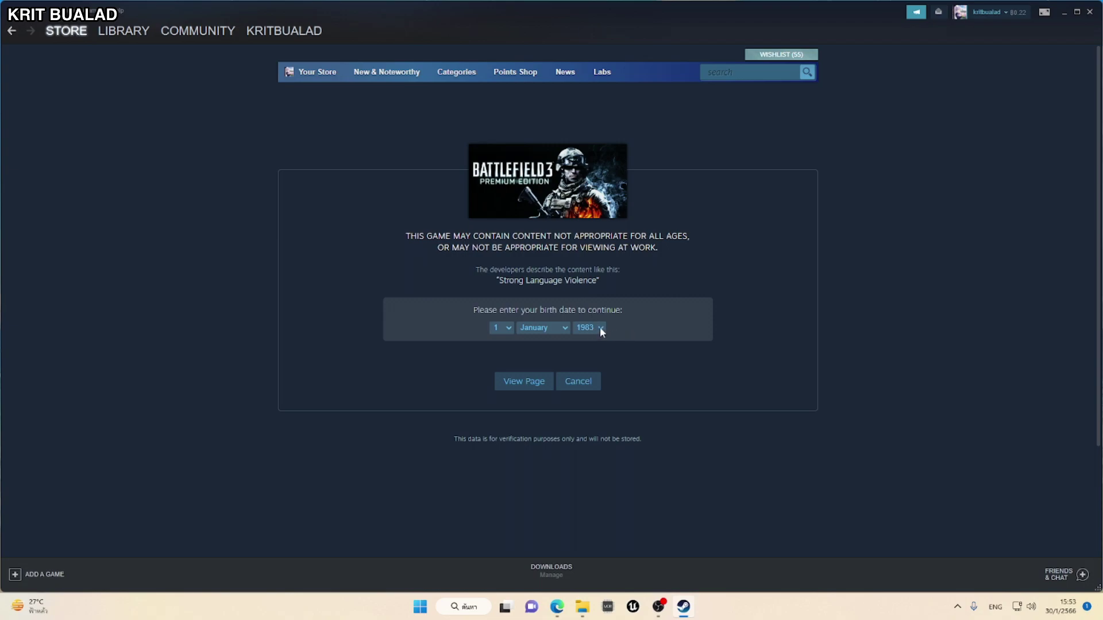
Pass the age check and scroll to the Premium Edition offer at ฿109.90, 90% off.
left_click(518, 382)
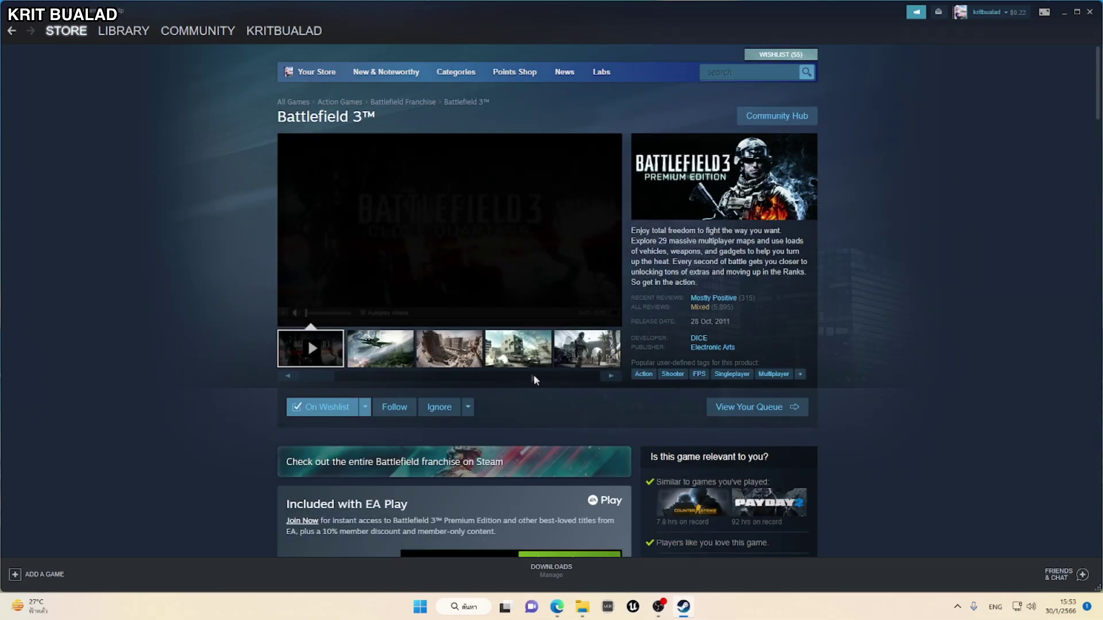
scroll(531, 333, "down", 3)
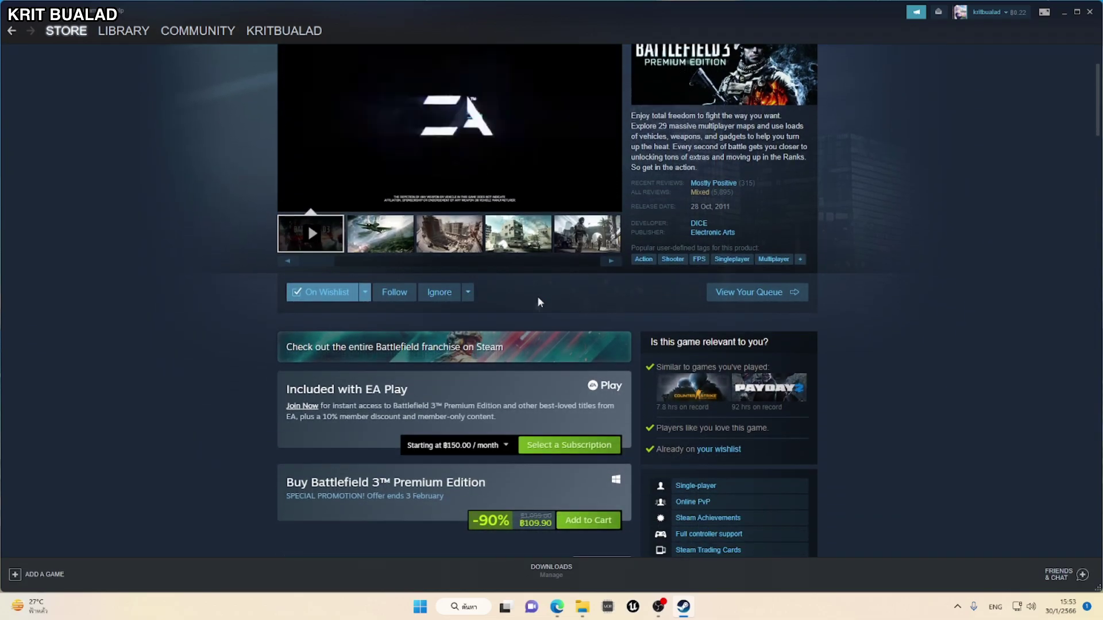
scroll(550, 285, "down", 1)
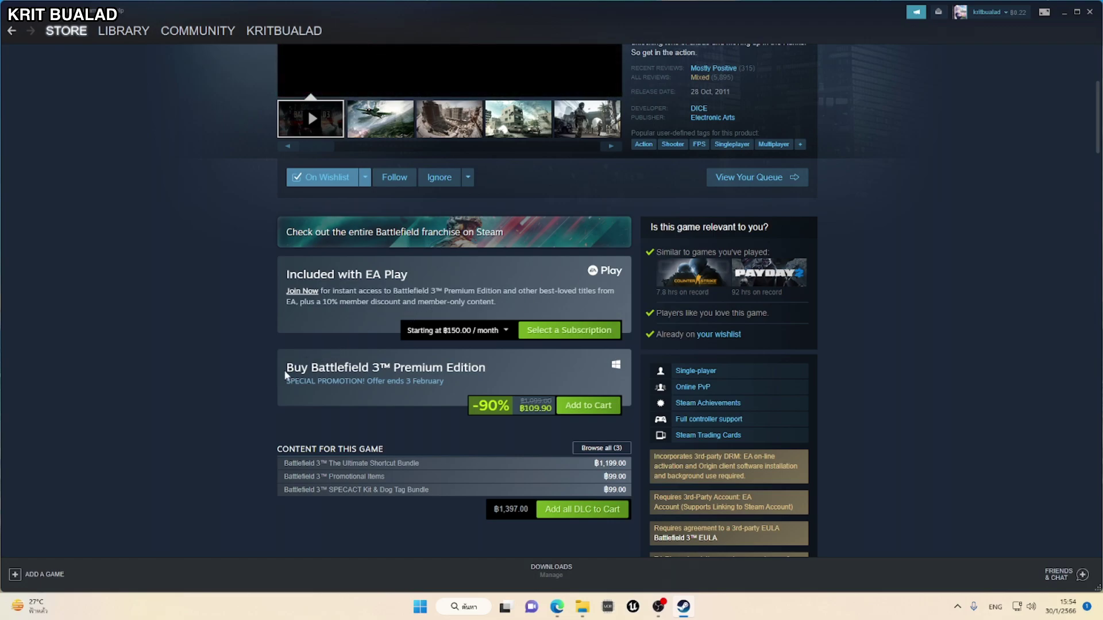
left_click_drag(286, 369, 486, 368)
left_click(443, 380)
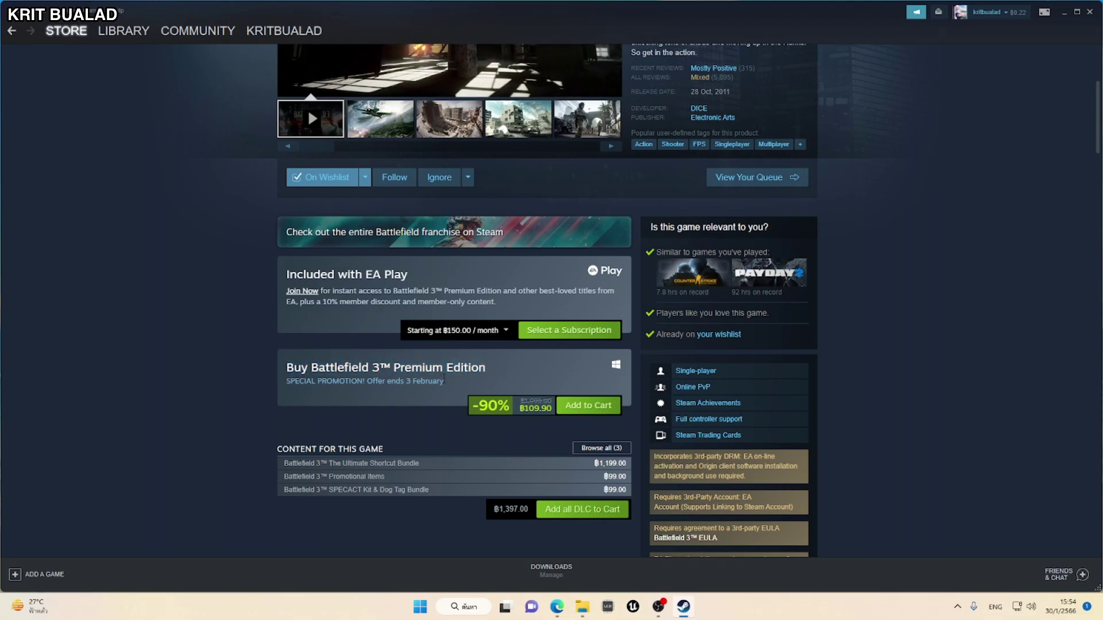
scroll(446, 383, "down", 1)
scroll(431, 390, "up", 1)
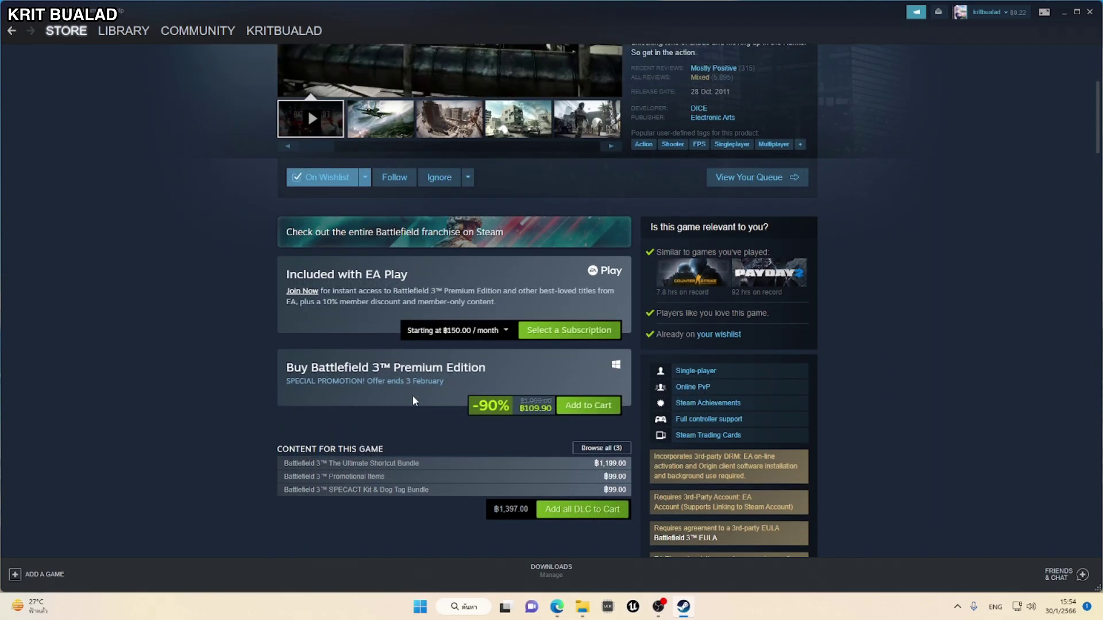
scroll(256, 271, "down", 6)
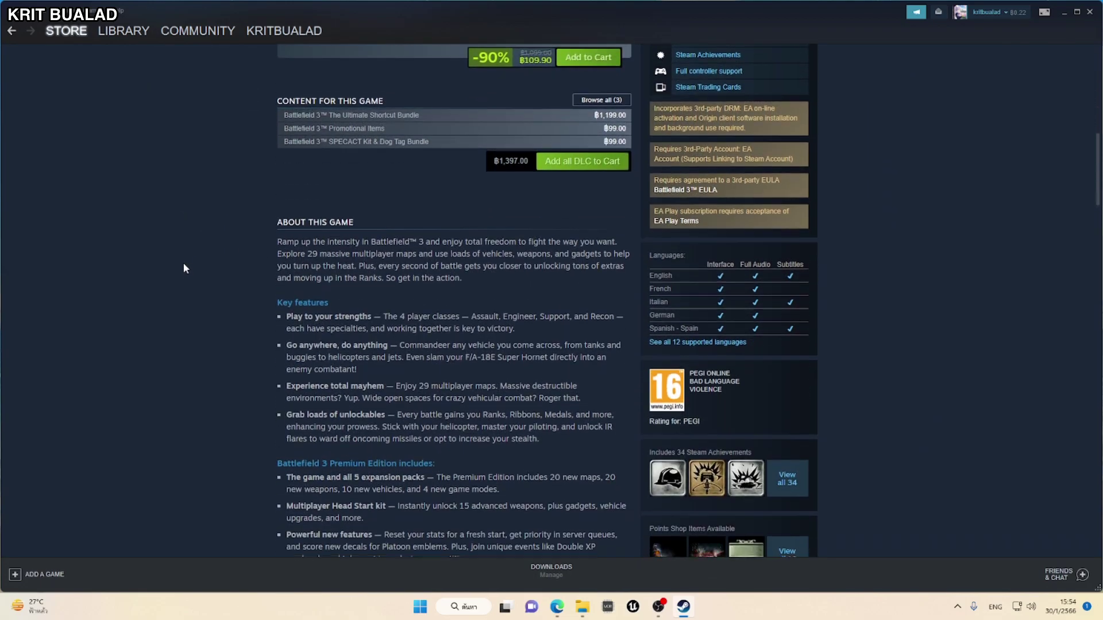
scroll(184, 264, "down", 8)
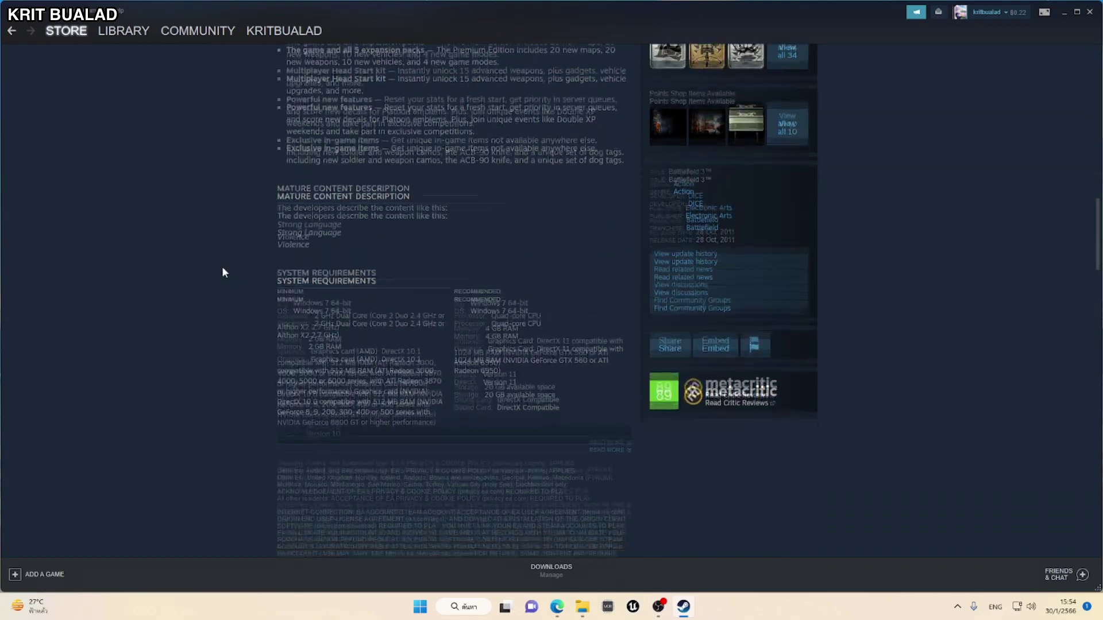
left_click(606, 426)
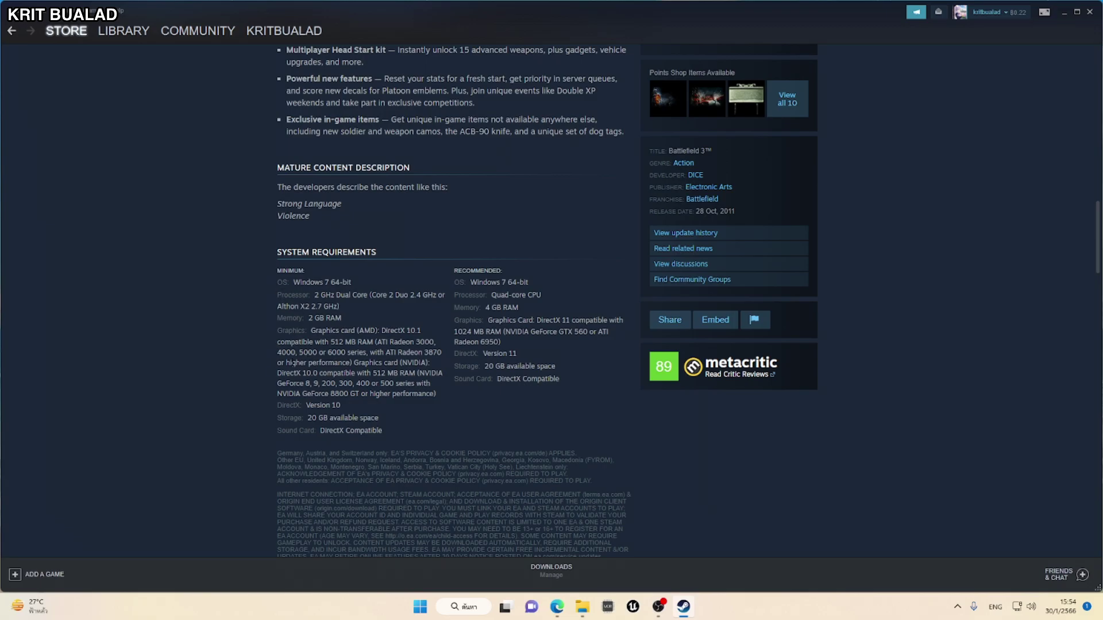
scroll(224, 328, "up", 15)
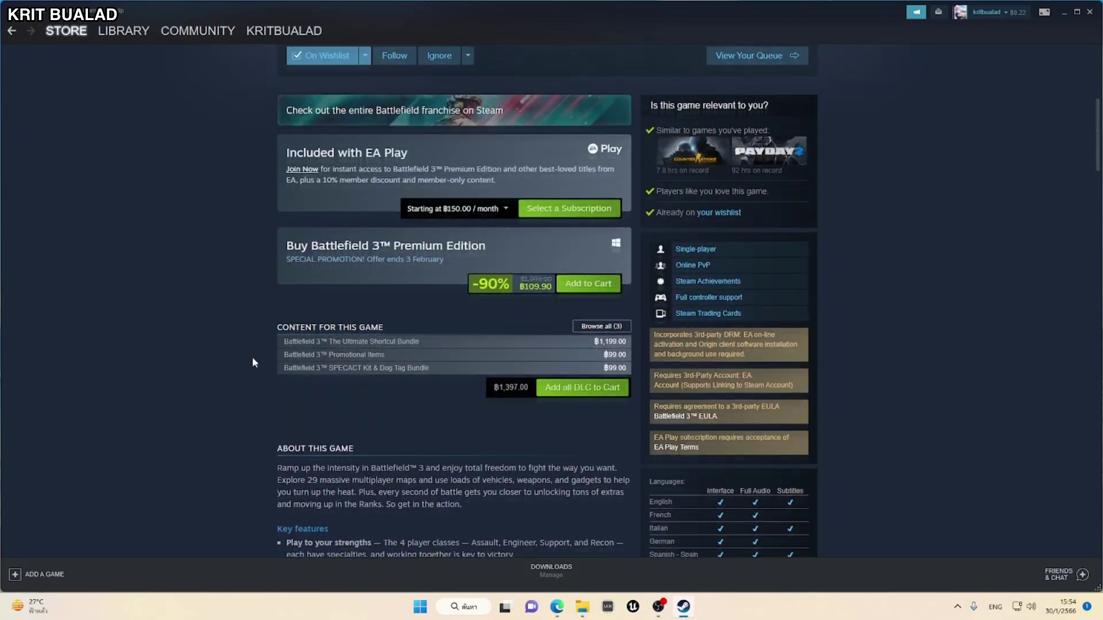
scroll(236, 388, "down", 1)
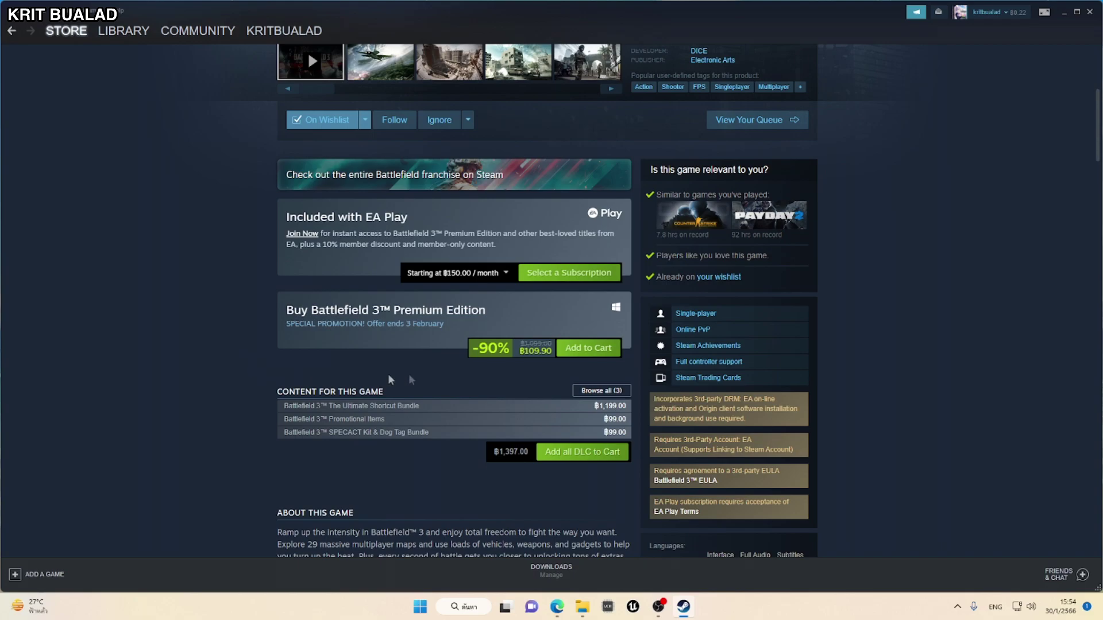
Add Battlefield 3 Premium Edition to the cart and check out as a purchase for myself.
left_click(586, 357)
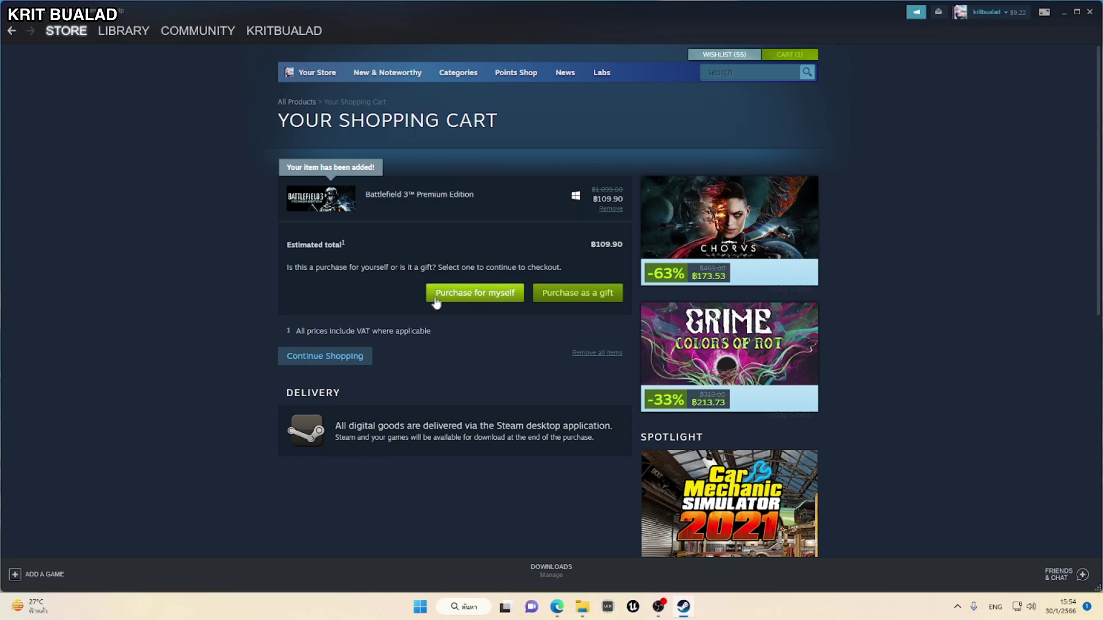
left_click(497, 301)
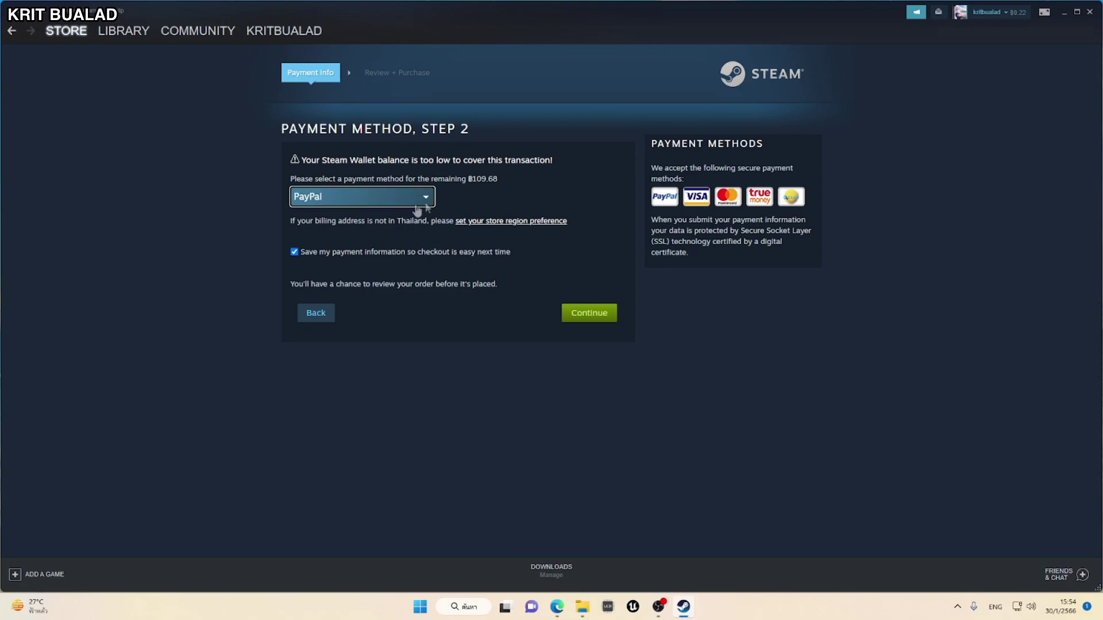
Select TrueMoney as payment method, continue to review, and accept the Subscriber Agreement.
left_click(339, 204)
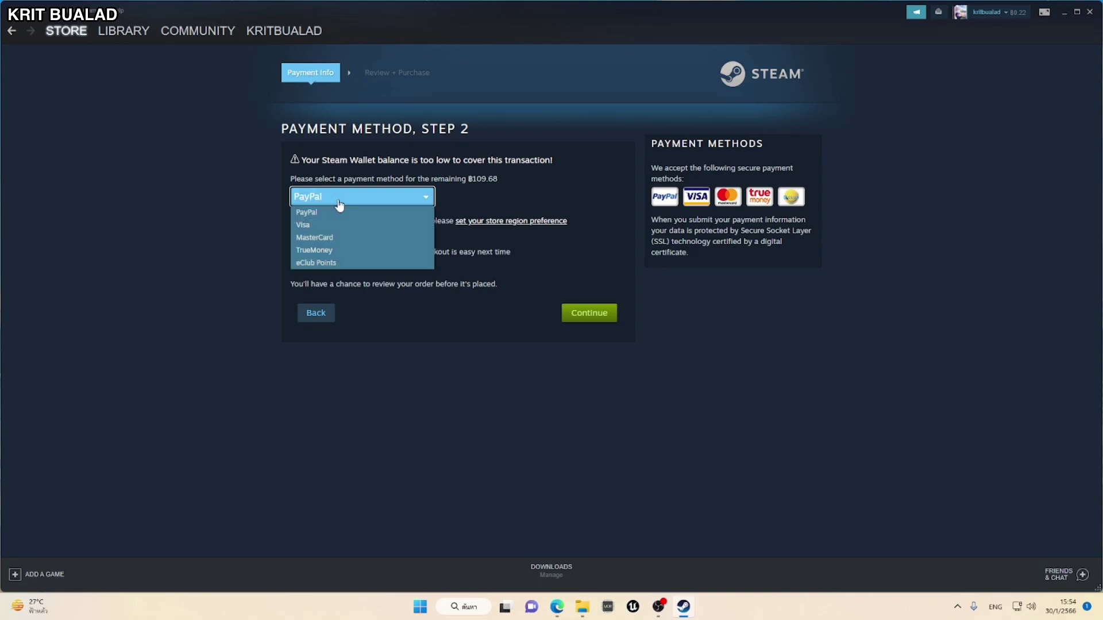
left_click(330, 250)
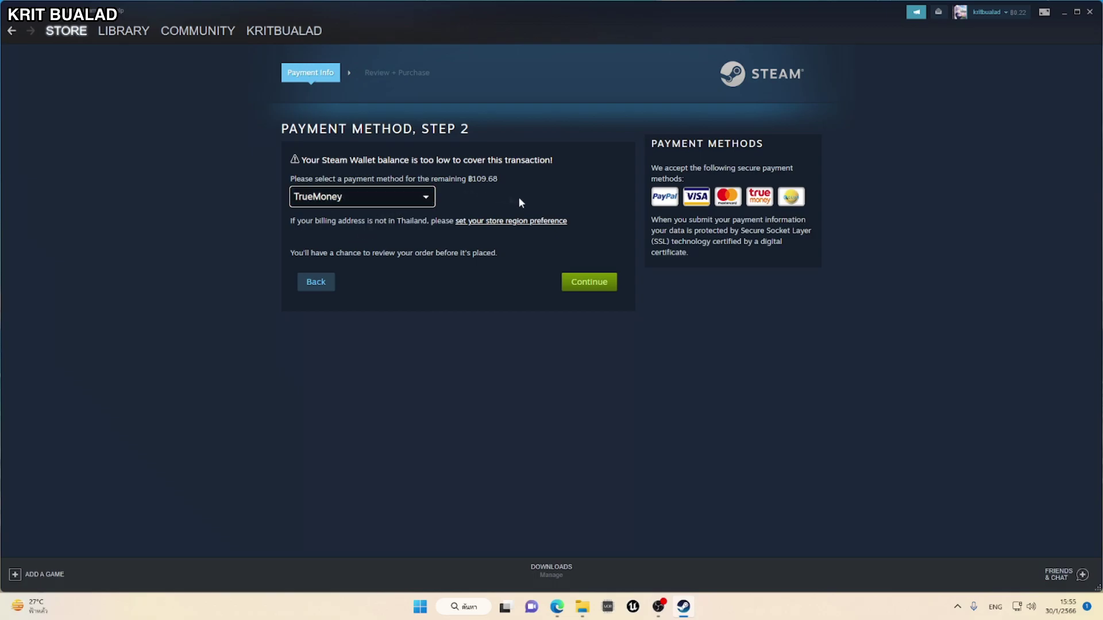
left_click(596, 280)
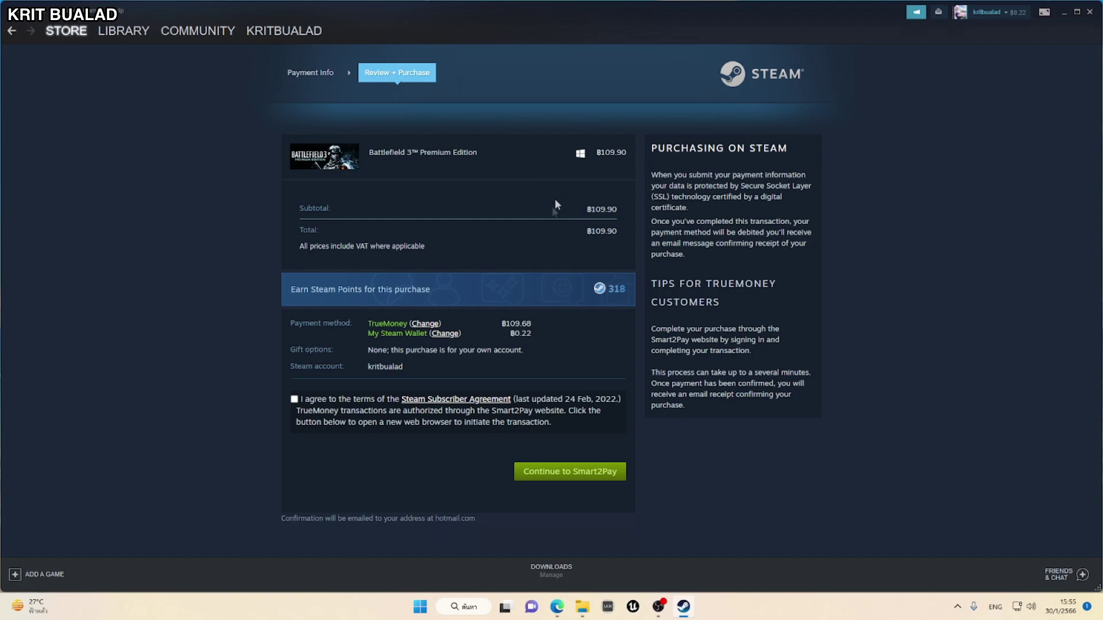
left_click(294, 401)
Pay ฿109.90 through the Smart2Pay Alipay+ checkout and return to Steam's receipt.
left_click(565, 482)
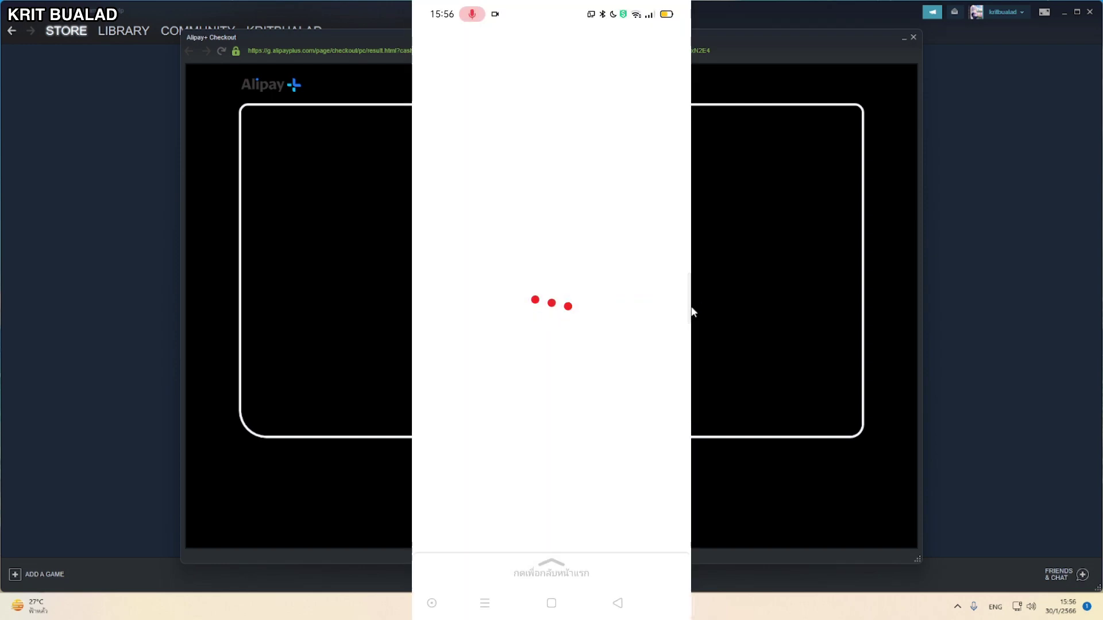
left_click(578, 386)
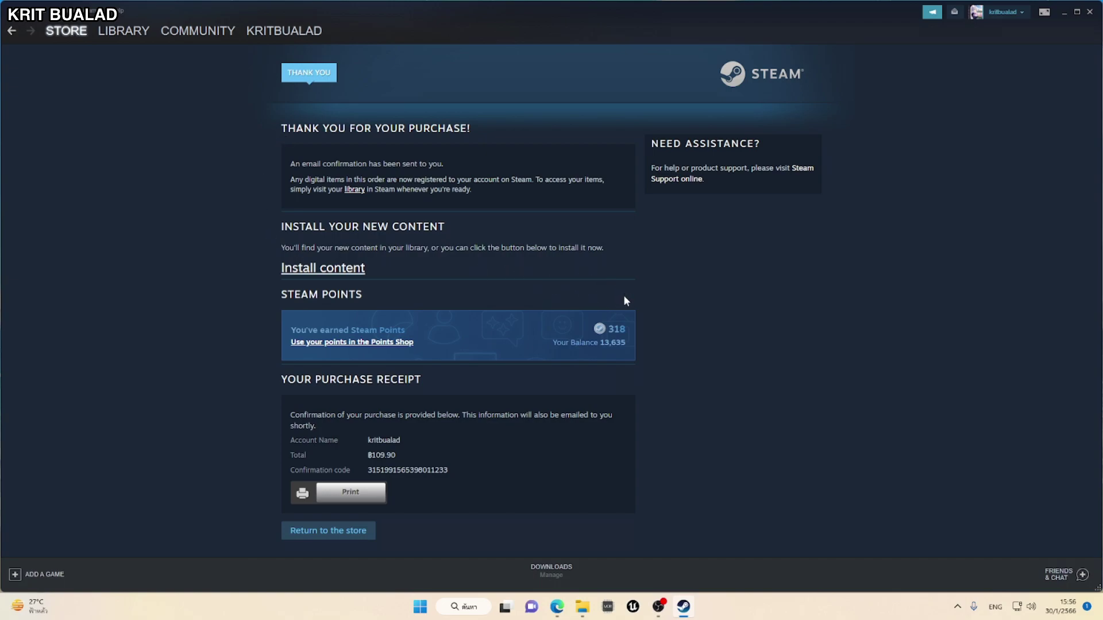
Search the Library for 'batt' and open the Battlefield 3™ game page.
left_click(129, 32)
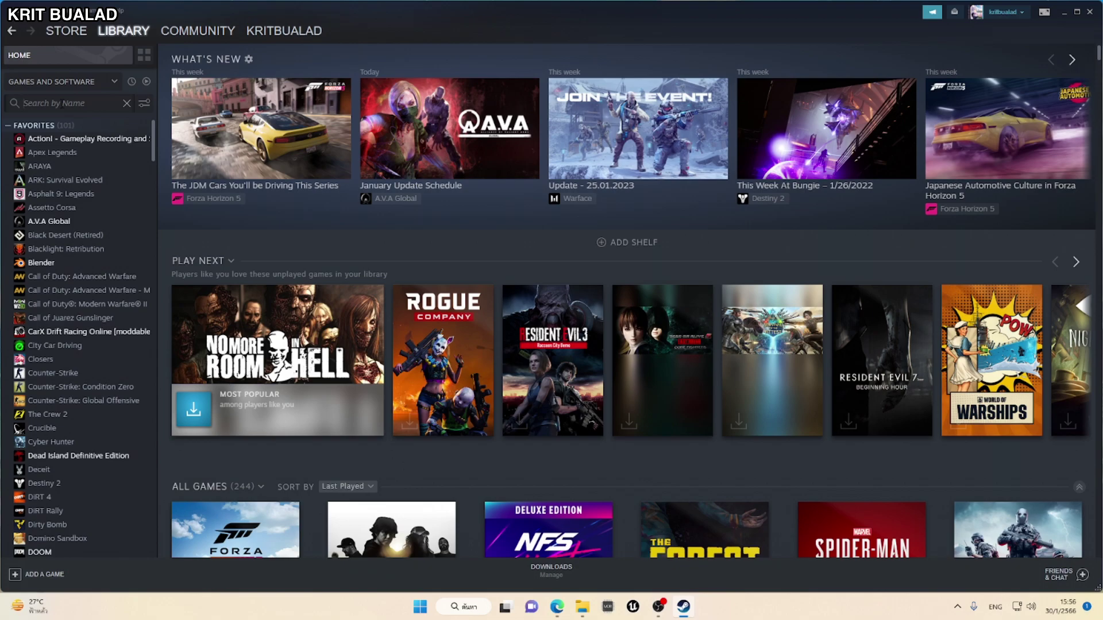
type("batt")
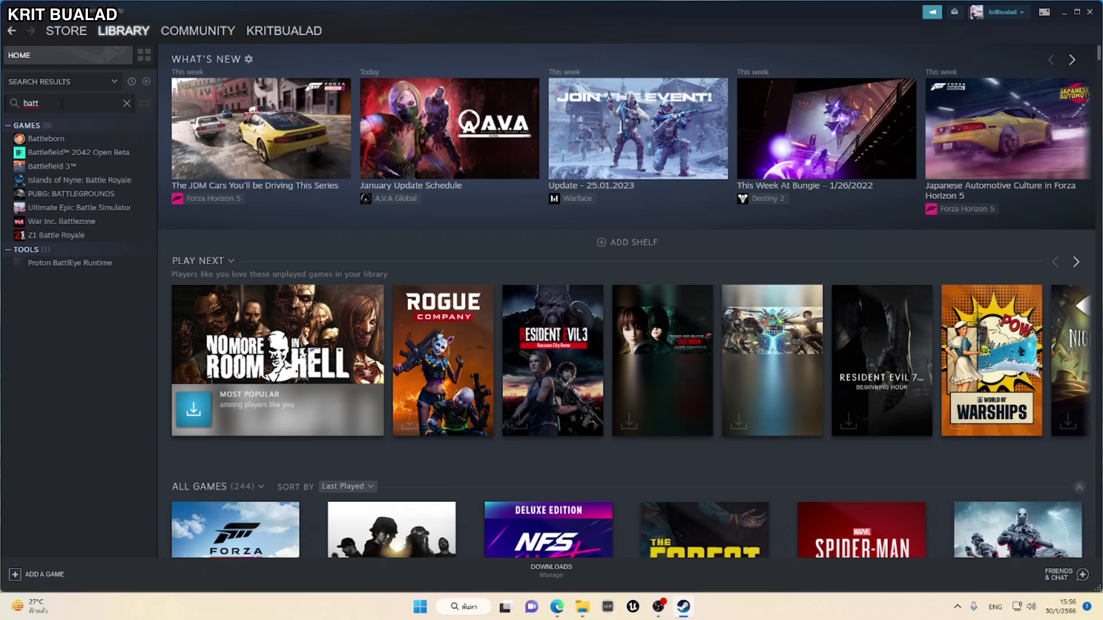
left_click(40, 166)
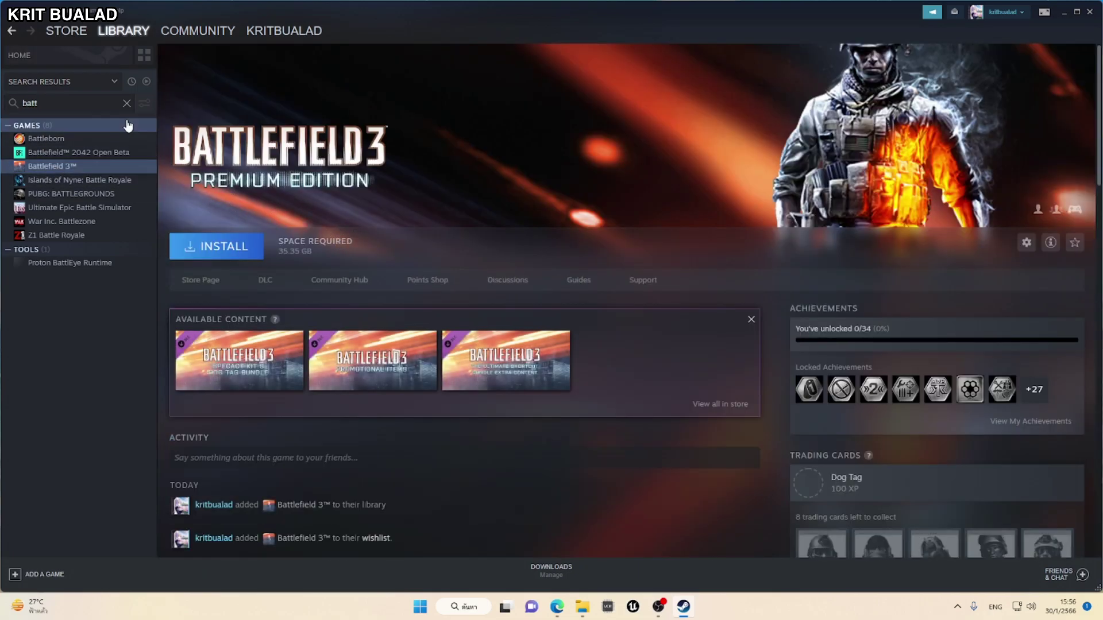
Clear the library search, start the Battlefield 3 install, and open File Explorer to check disk space.
left_click(126, 103)
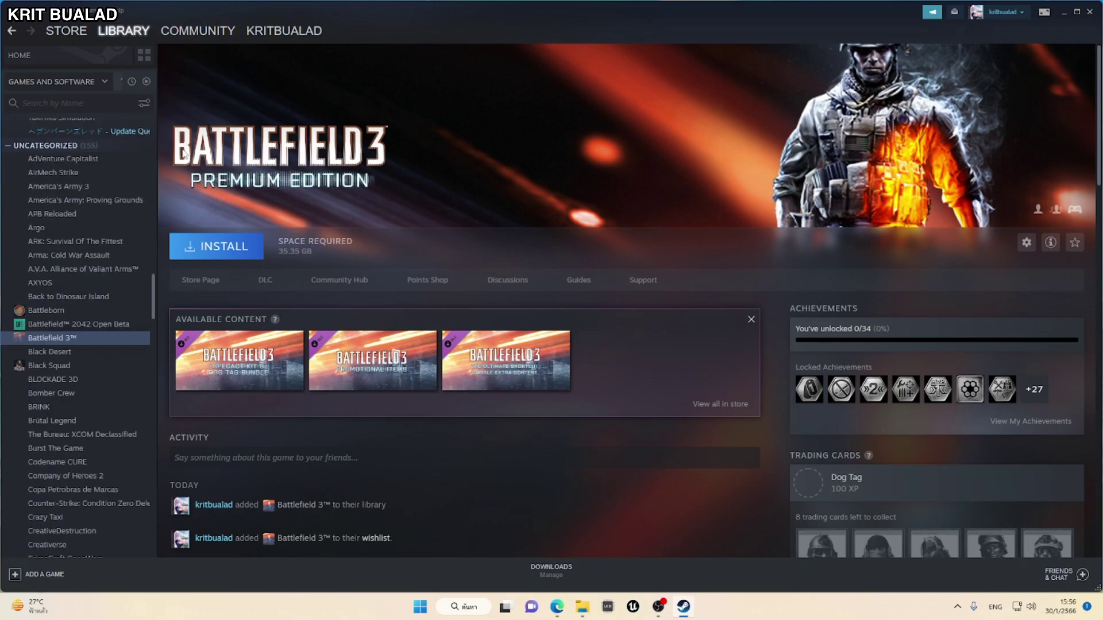
left_click(257, 254)
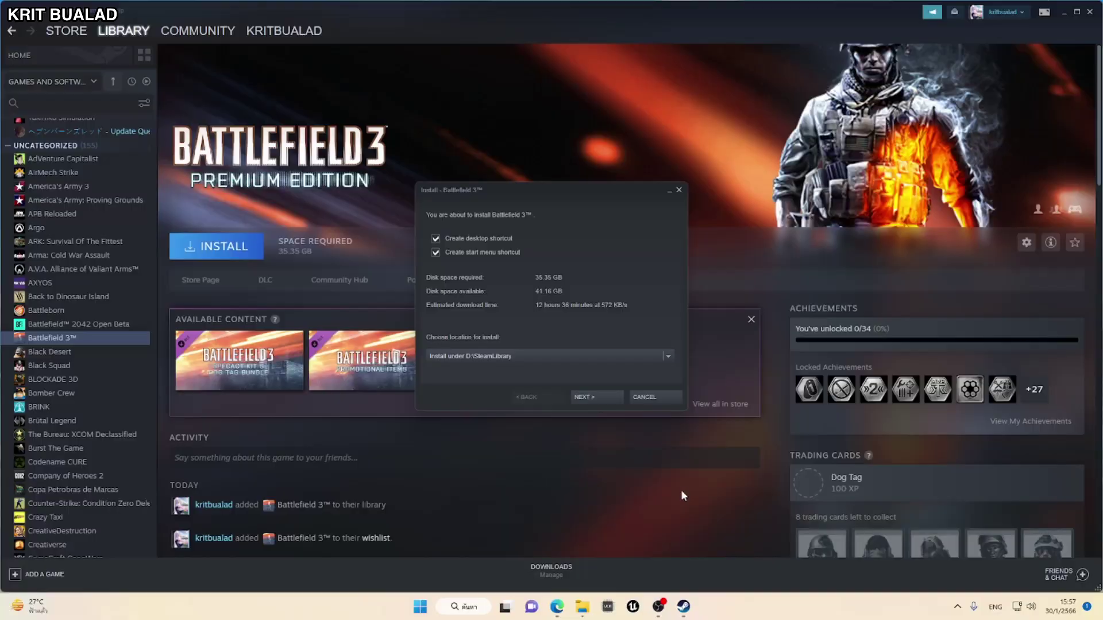
left_click(582, 607)
View free space on drives C: (23.6 GB), D: (41.1 GB) and E: (185 GB) in maximized This PC.
scroll(439, 275, "down", 2)
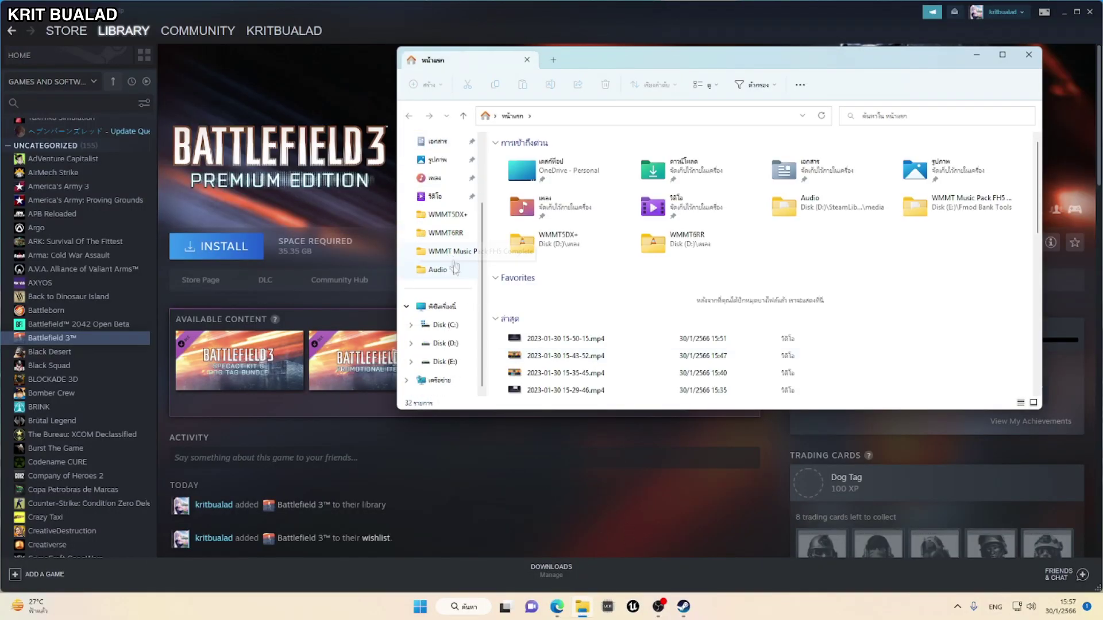
left_click(450, 310)
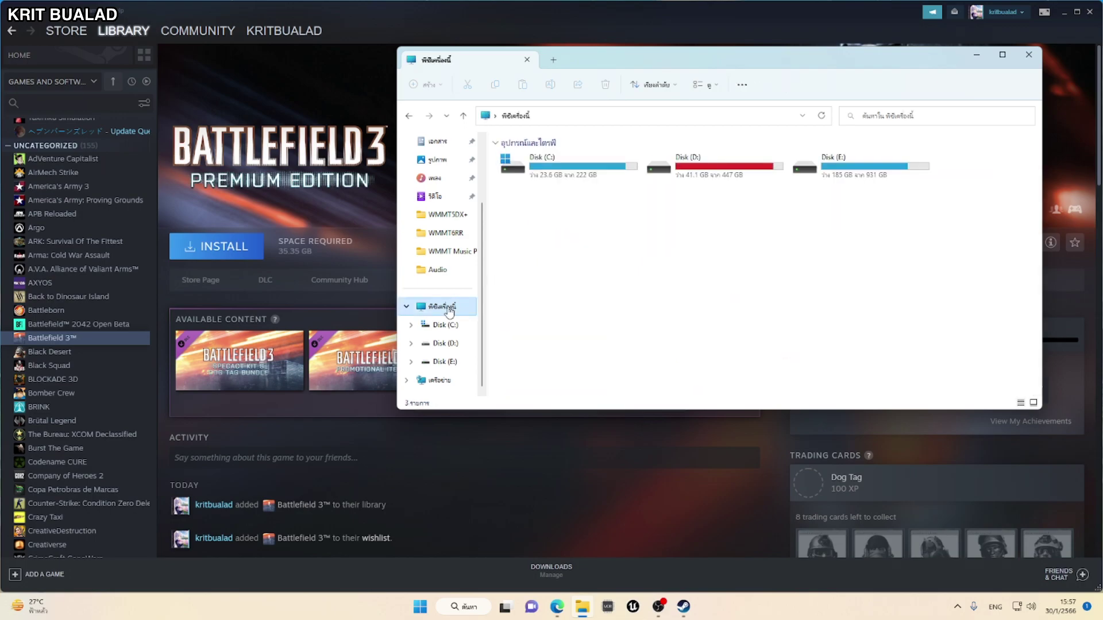
double_click(596, 54)
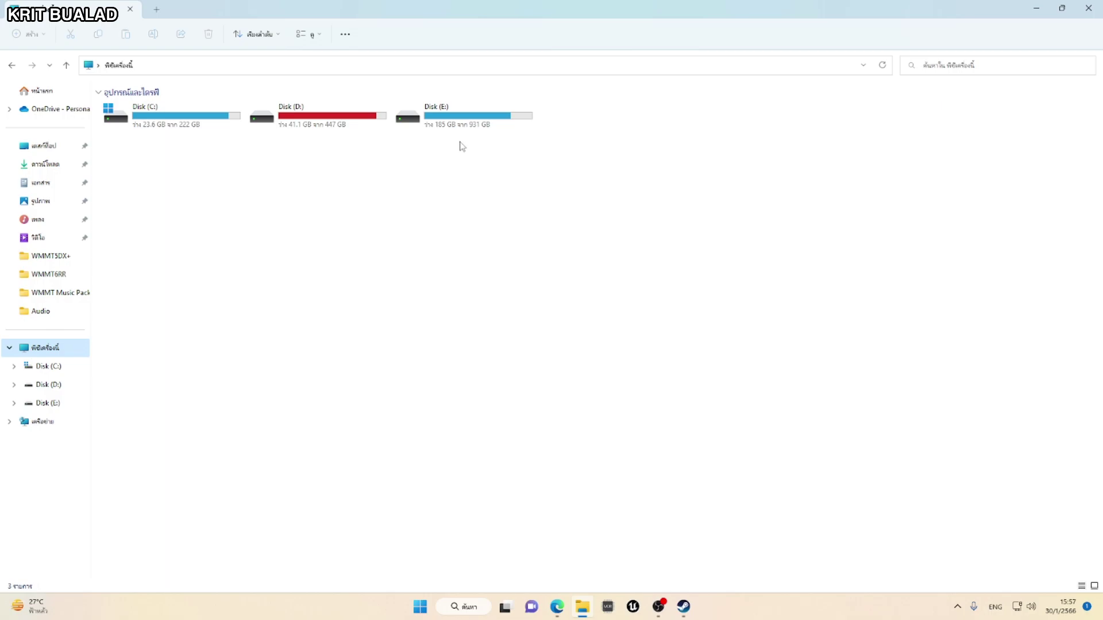
Install Battlefield 3 to E:\SteamLibrary, accept the EA licence, and finish the install dialog.
left_click(1088, 8)
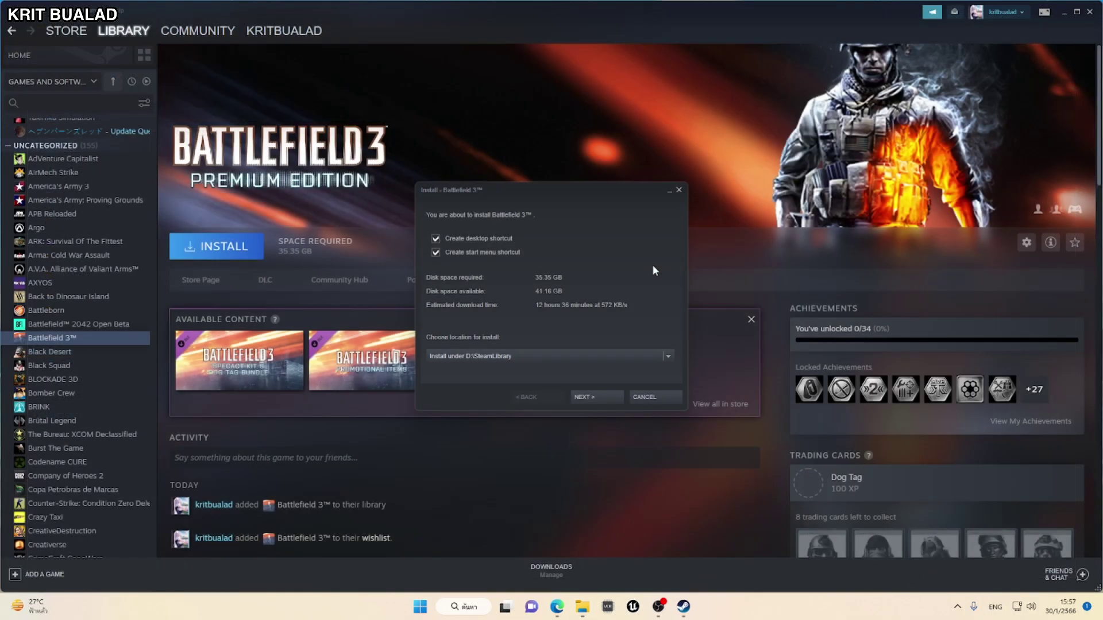
left_click(669, 356)
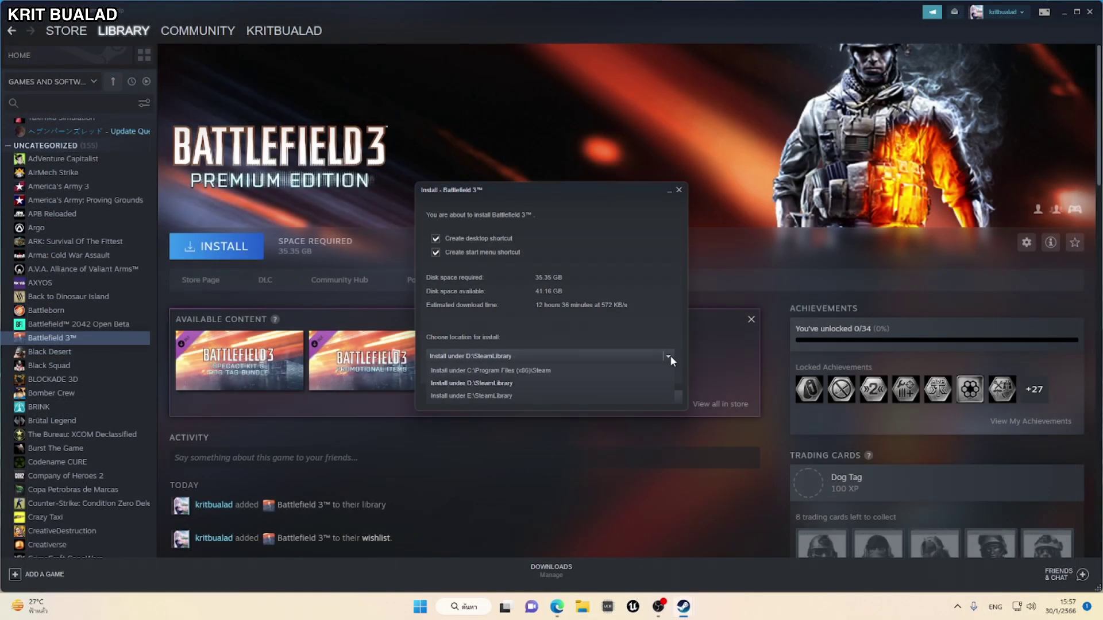
left_click(500, 398)
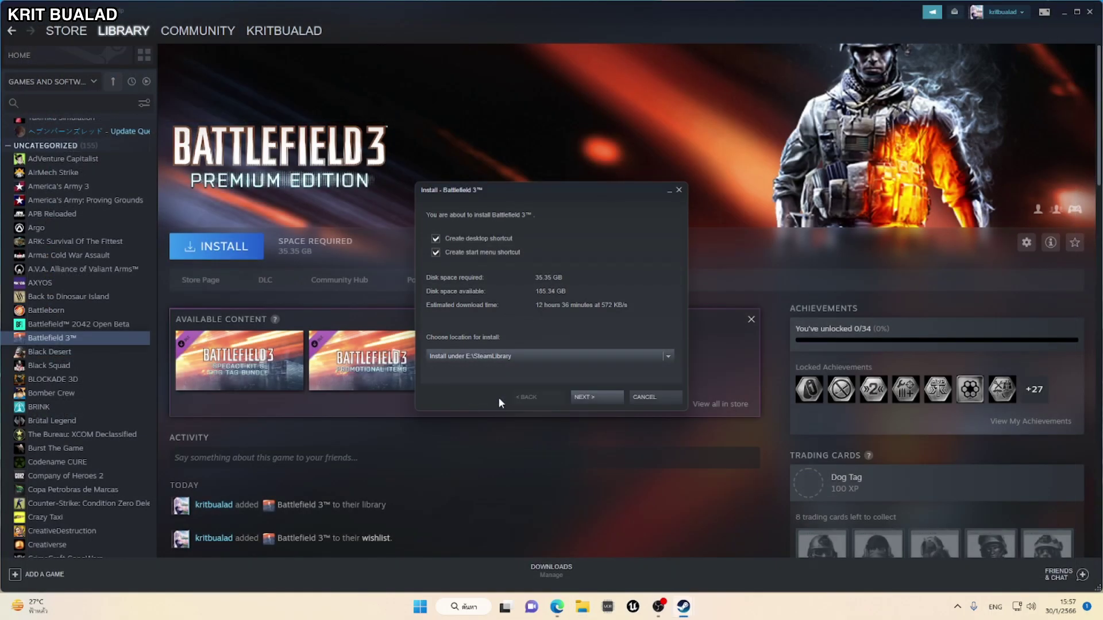
left_click(586, 398)
left_click(588, 396)
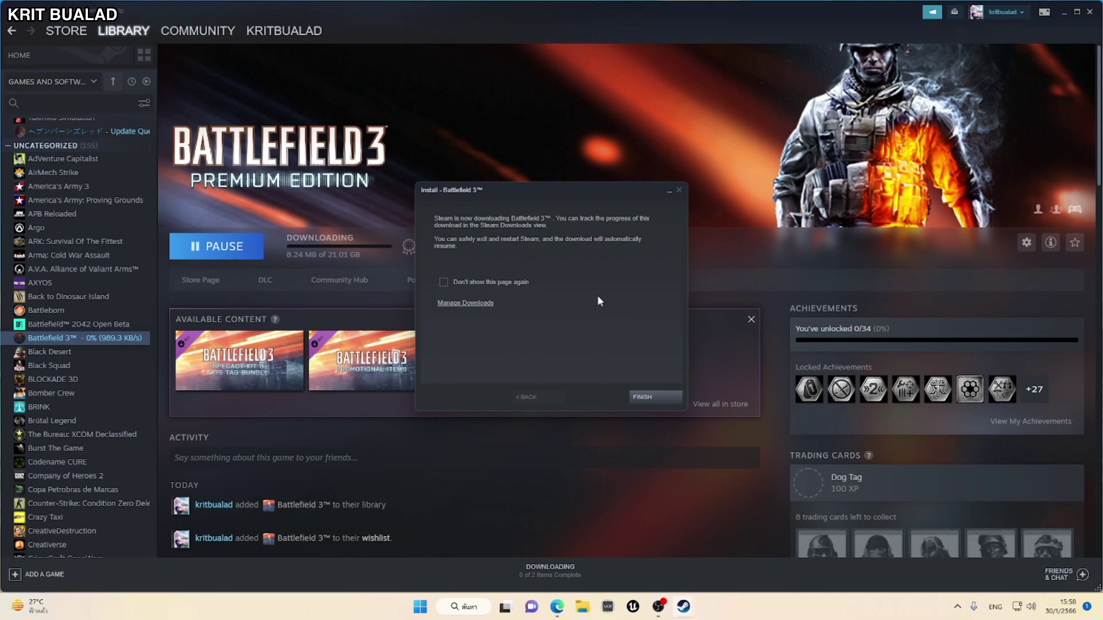
left_click(642, 397)
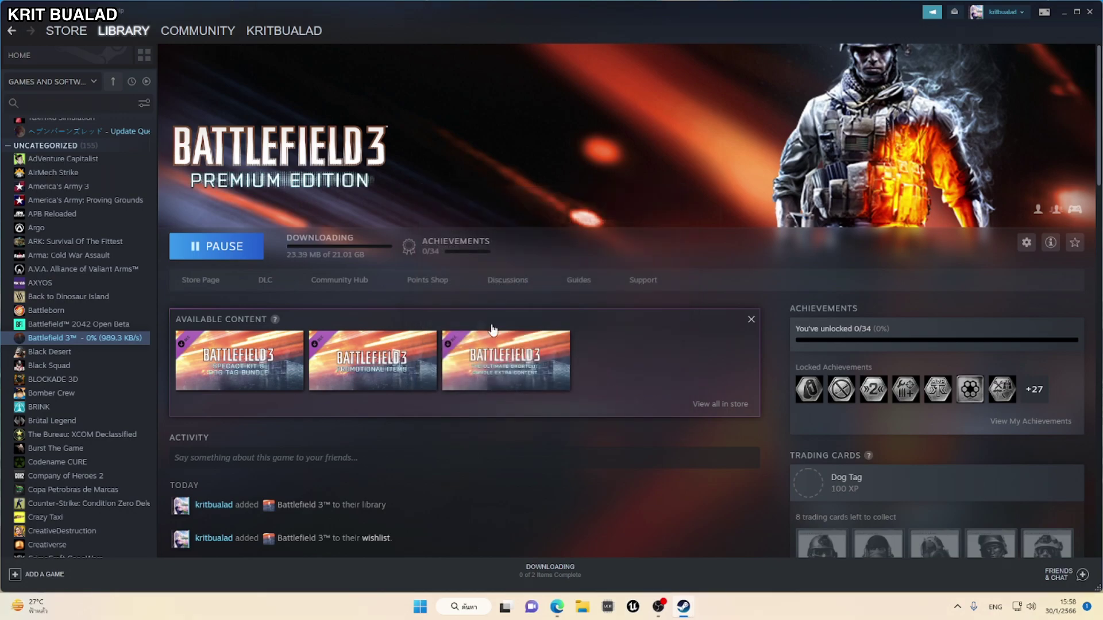